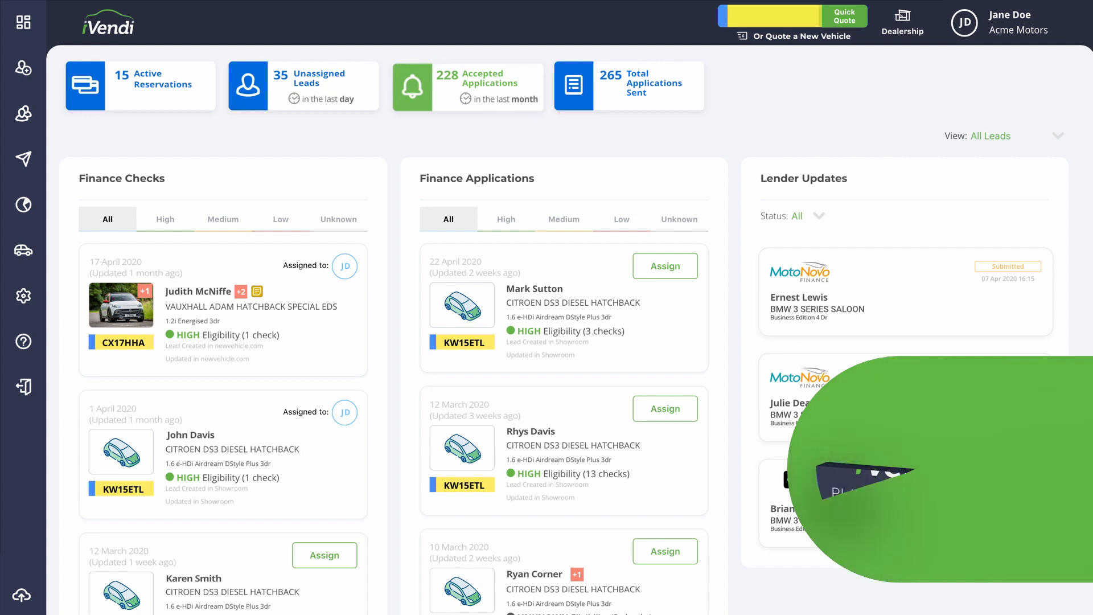
- Open the Value Added Products settings for editing
mouse_move(41, 86)
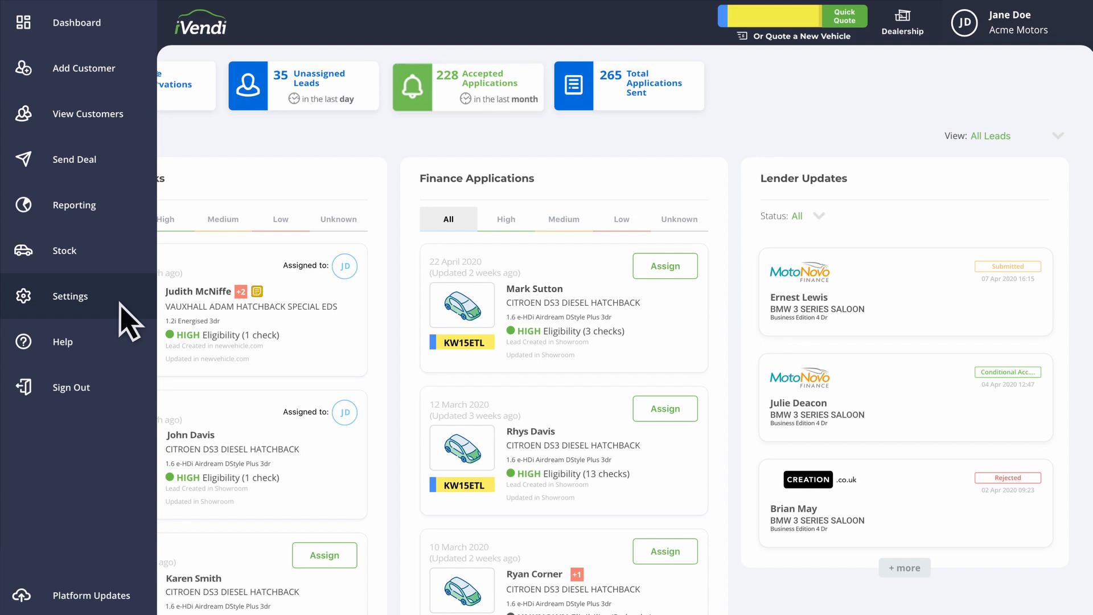
left_click(70, 296)
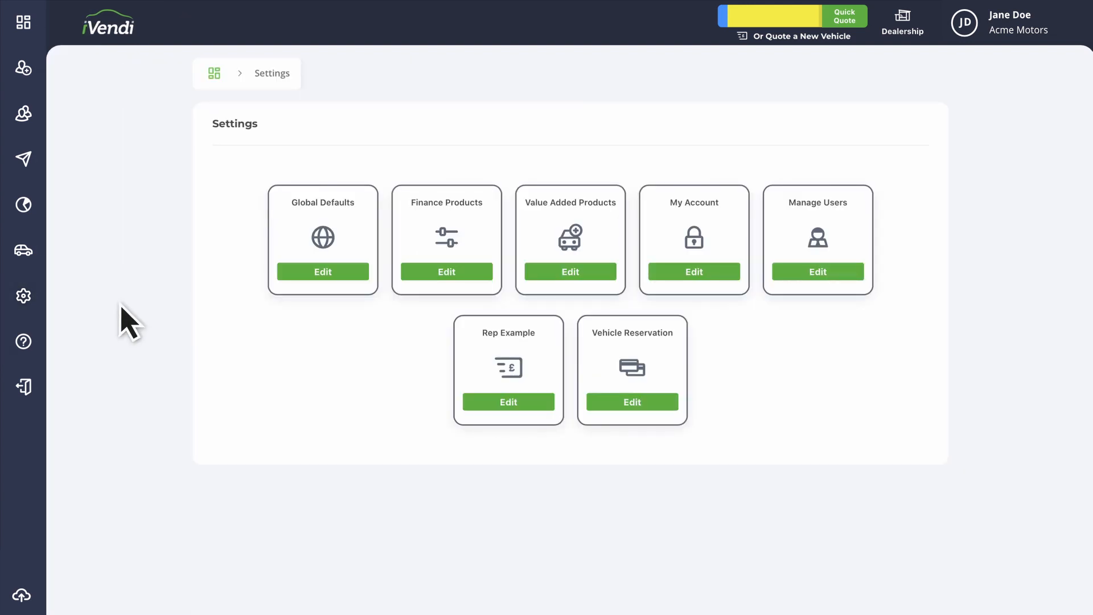
left_click(598, 284)
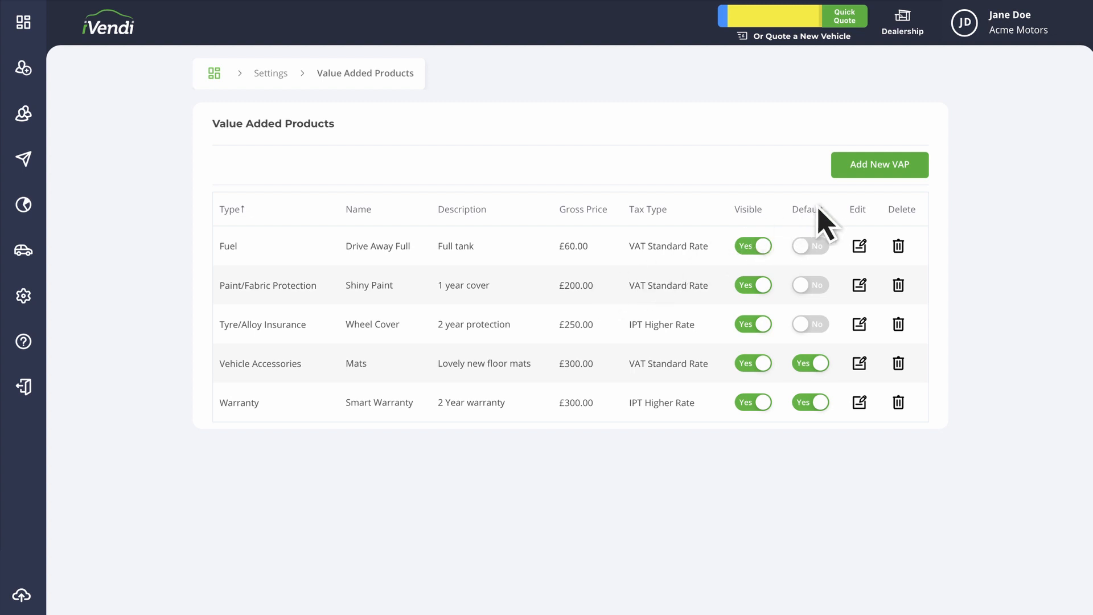
- Start a new value added product of type Paint/Fabric Protection and name it Fabric Protection
left_click(911, 171)
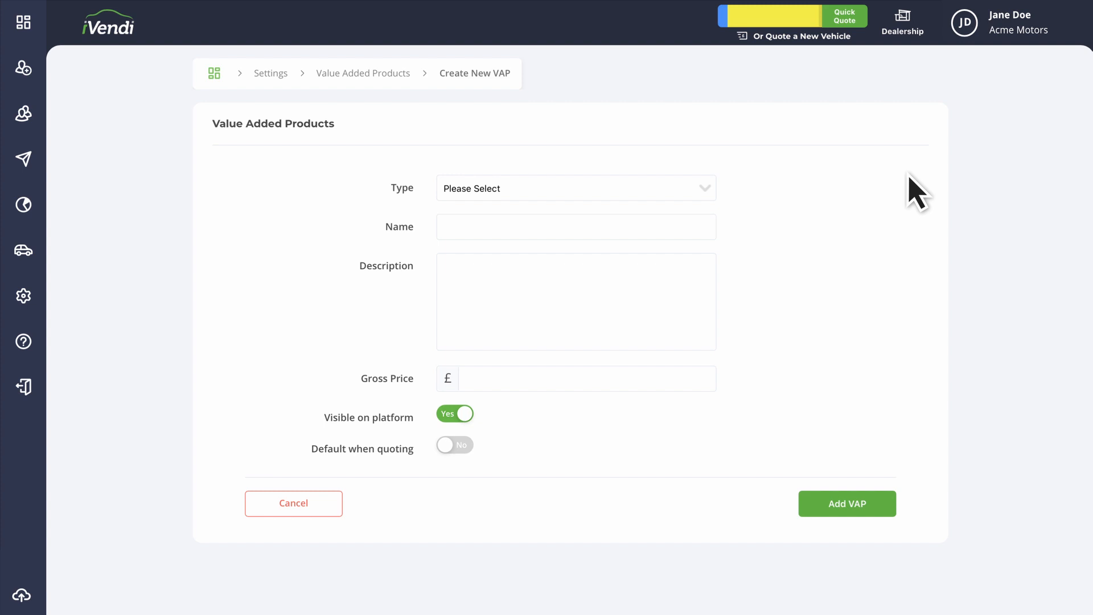
left_click(708, 193)
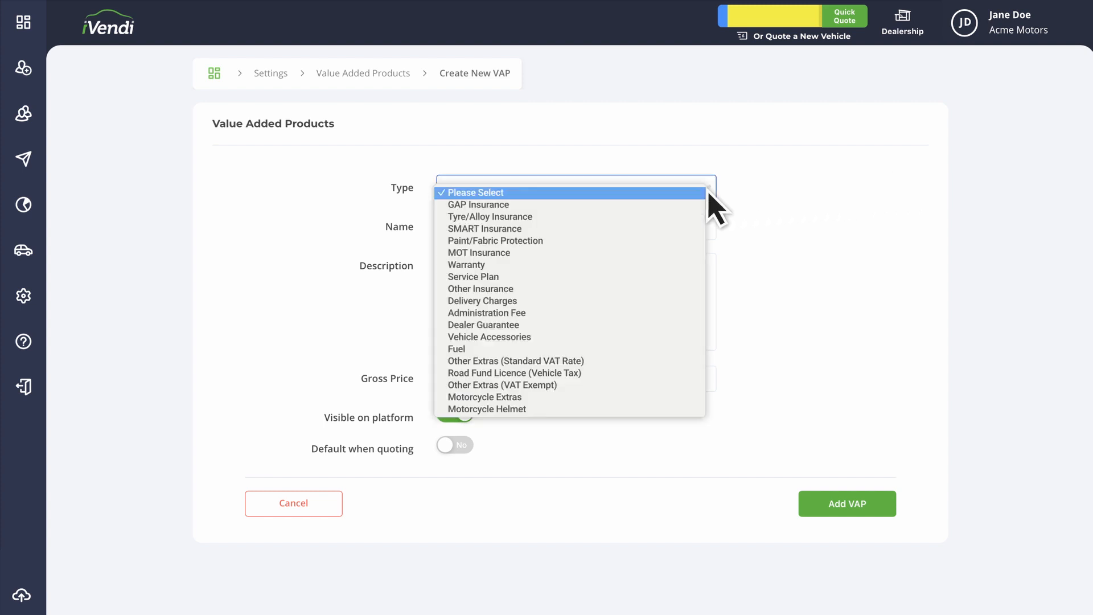
left_click(687, 241)
left_click(682, 247)
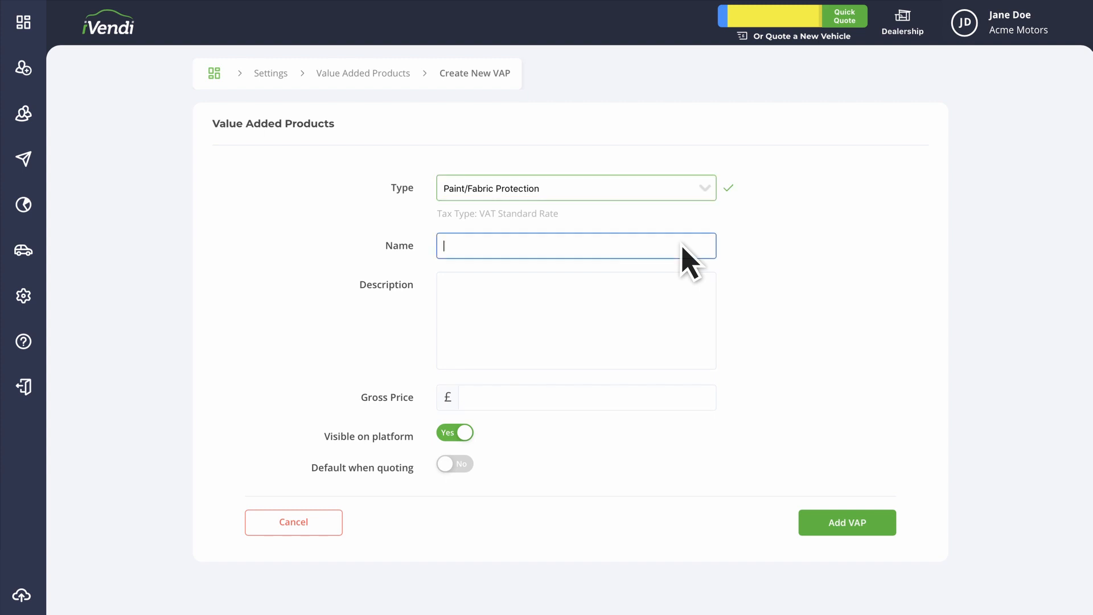
type("Fabric Protection")
- Enter the description "1 year cover" and a gross price of £150.00 for the new product
left_click(682, 291)
type("1 year cov")
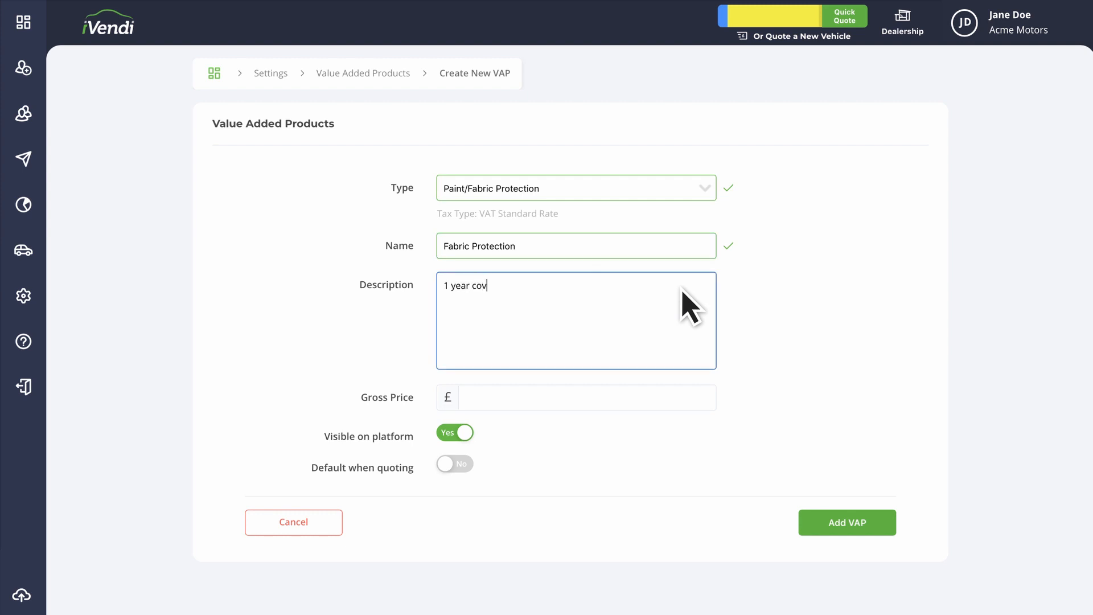
type("er")
left_click(682, 394)
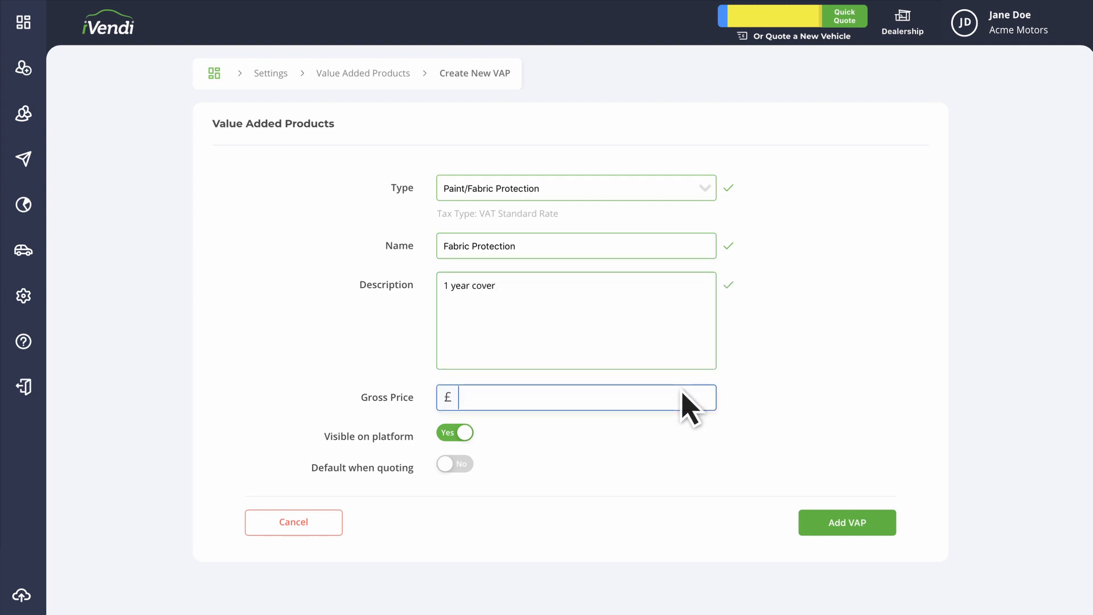
type("150.00")
key("Tab")
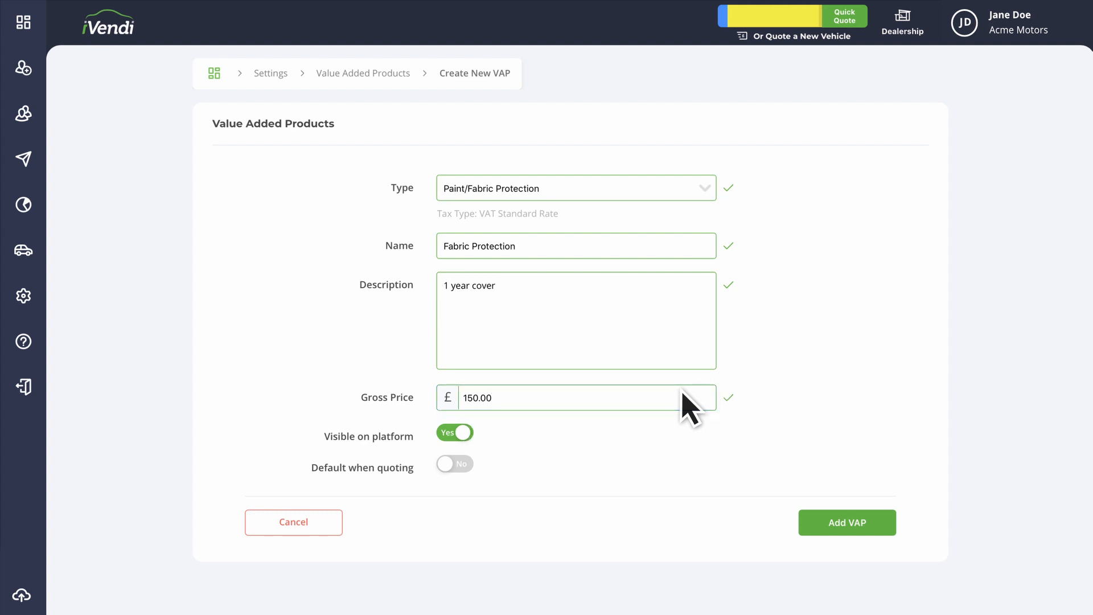
- Switch default when quoting on and back off, and add the new value added product
left_click(465, 470)
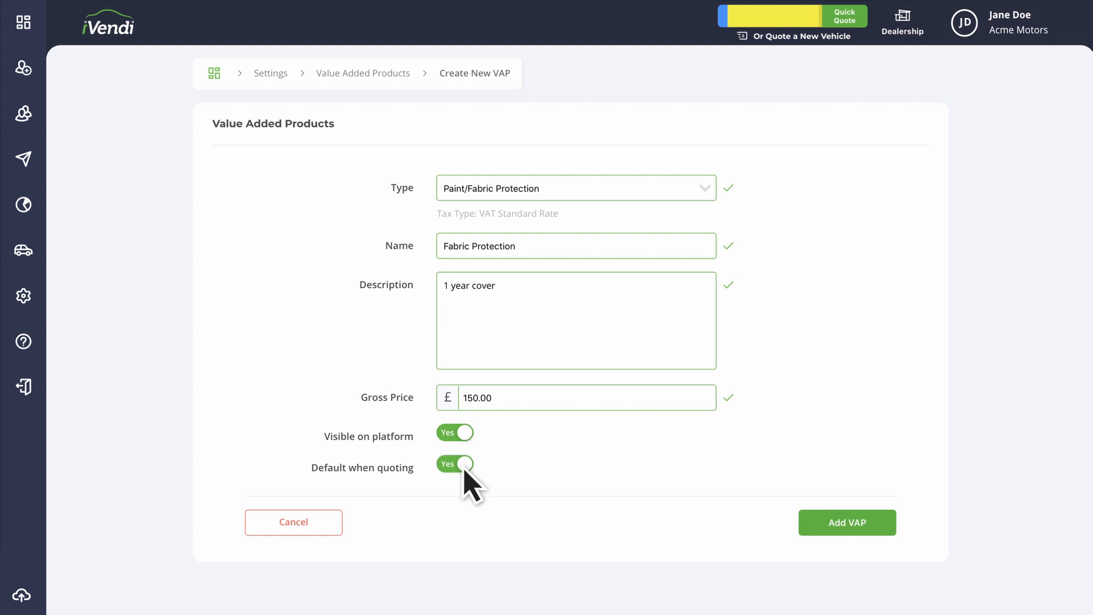
left_click(448, 467)
left_click(882, 522)
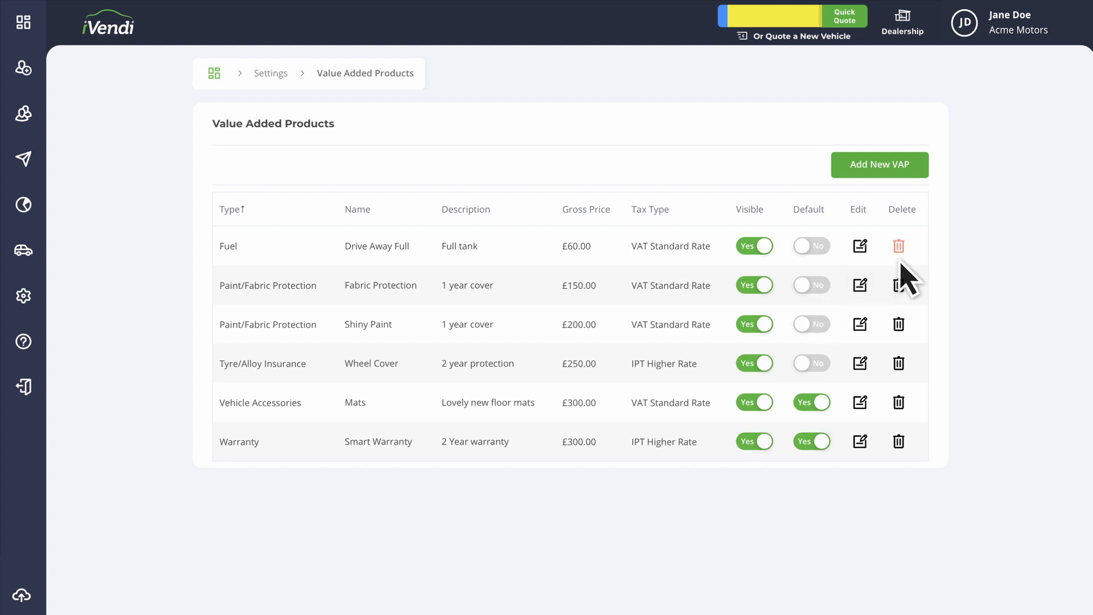
- Set the price of the Drive Away Full fuel product to £50.00 and save the update
left_click(860, 246)
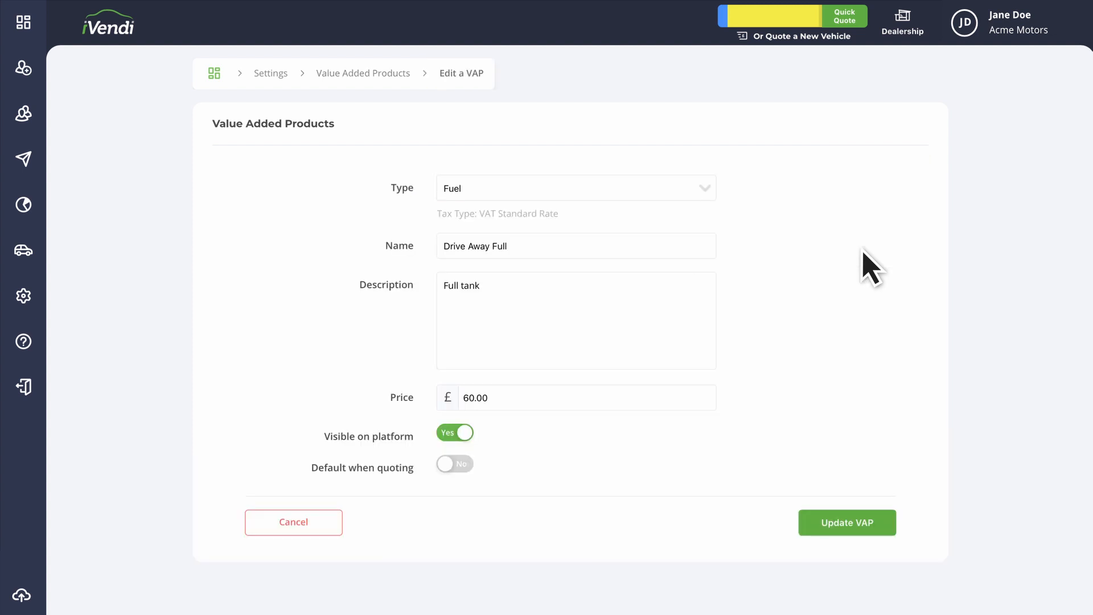
left_click(688, 397)
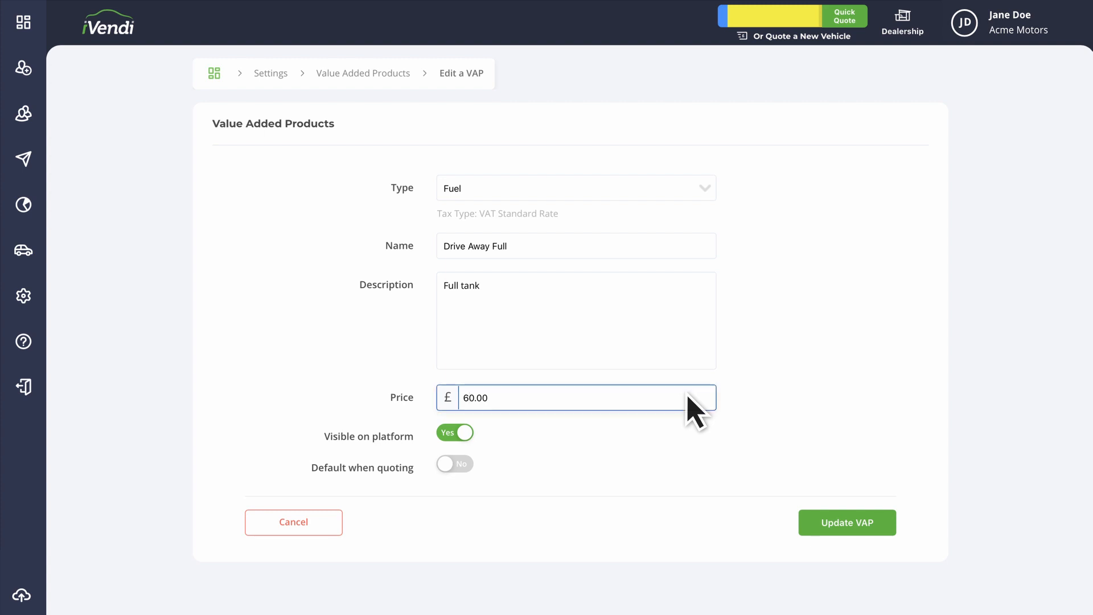
key("Home")
key("Delete")
type("5")
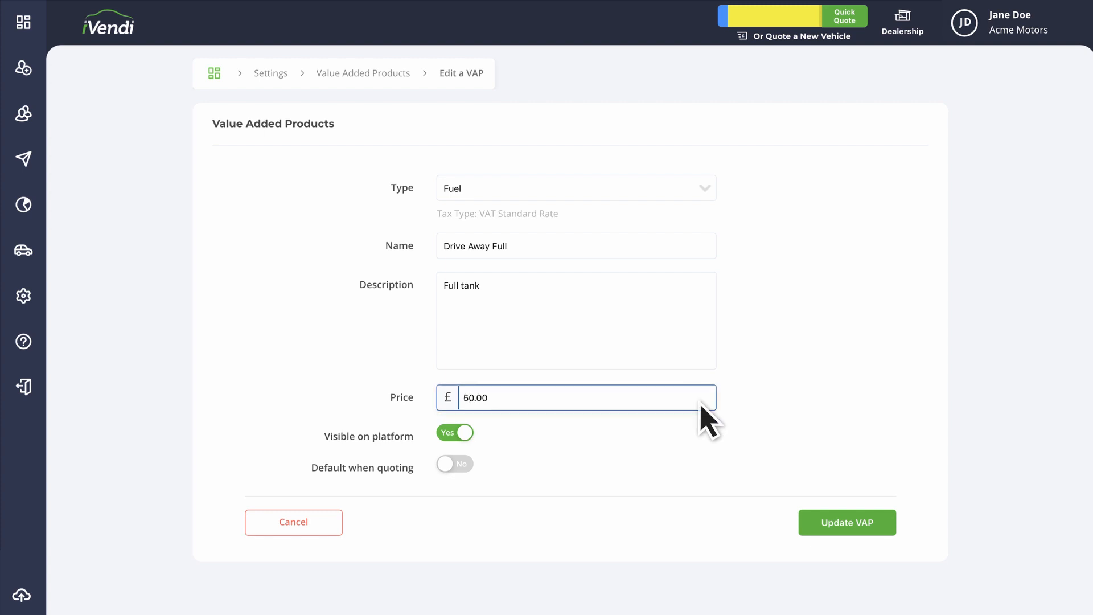
left_click(884, 528)
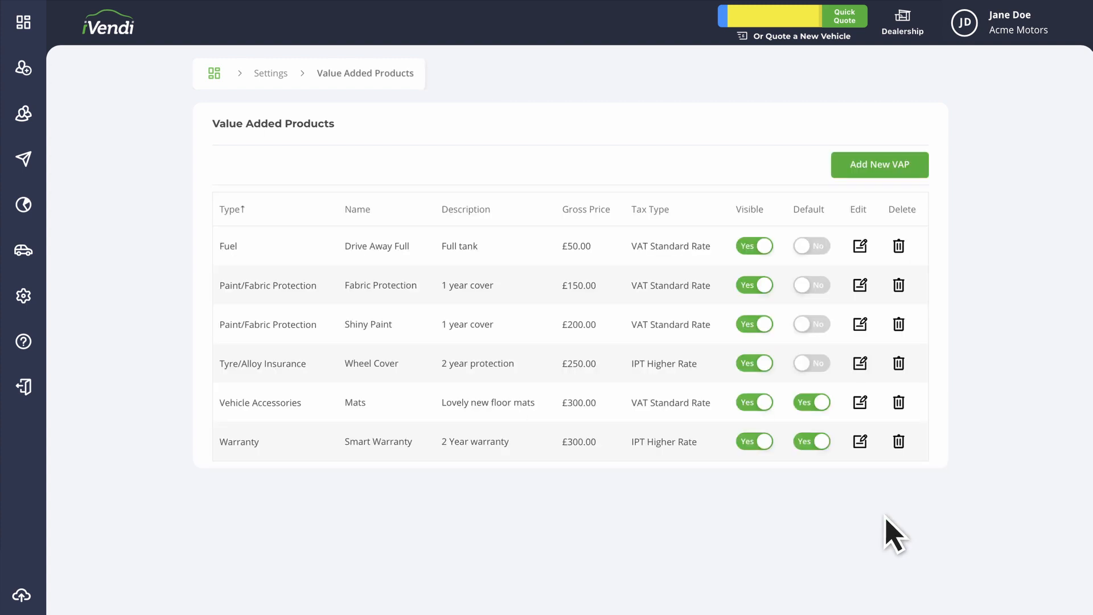
- Try to delete the Fabric Protection value added product
left_click(899, 285)
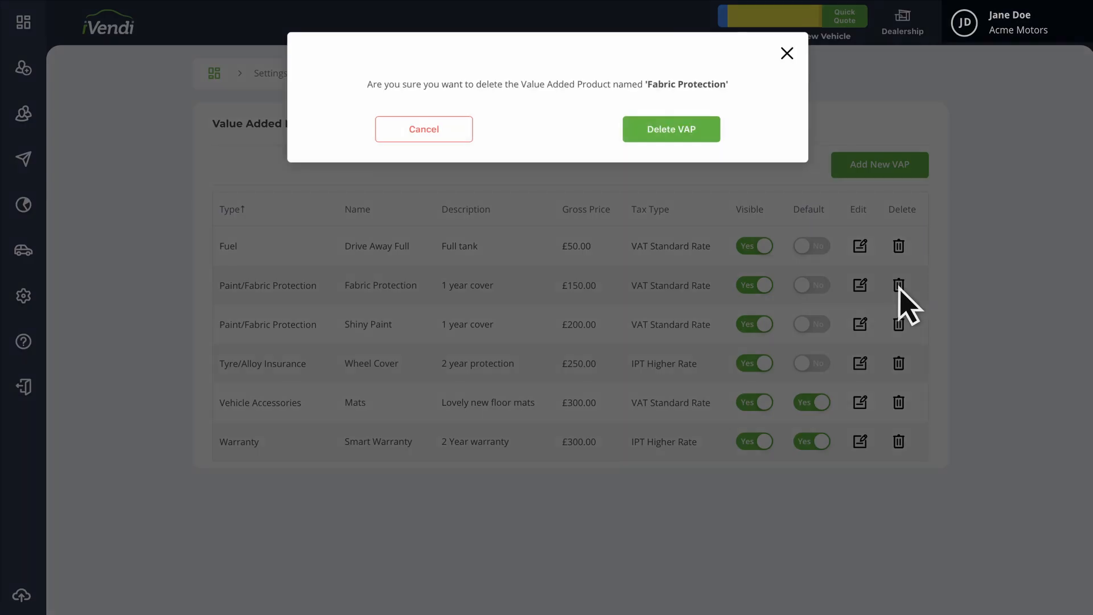
left_click(713, 132)
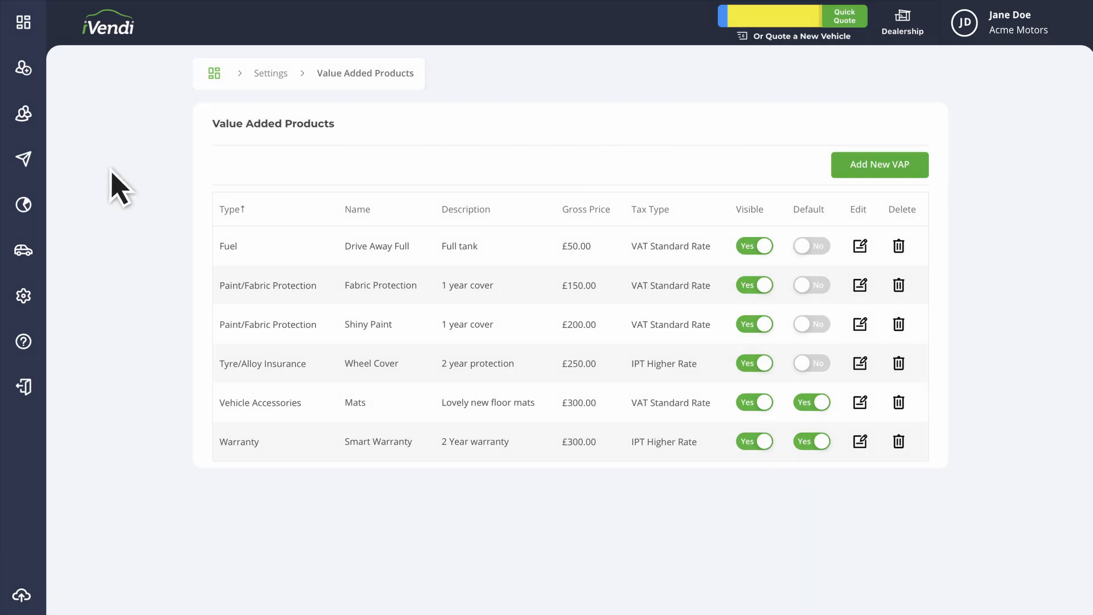
- Open Send Deal and go to the value added products in its Pricing stage
left_click(42, 171)
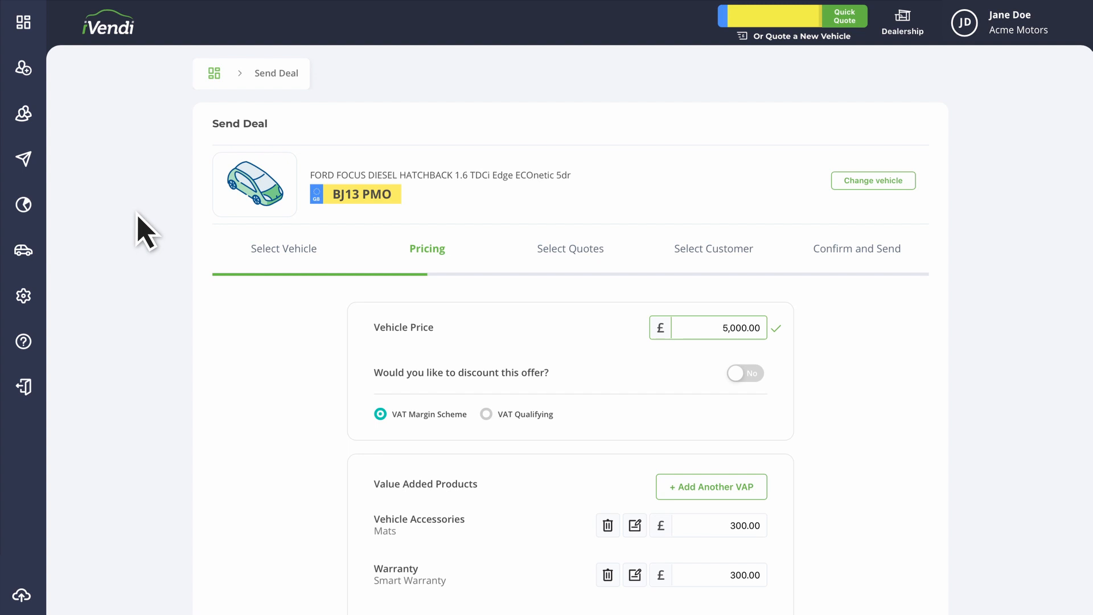
scroll(145, 230, "down", 2)
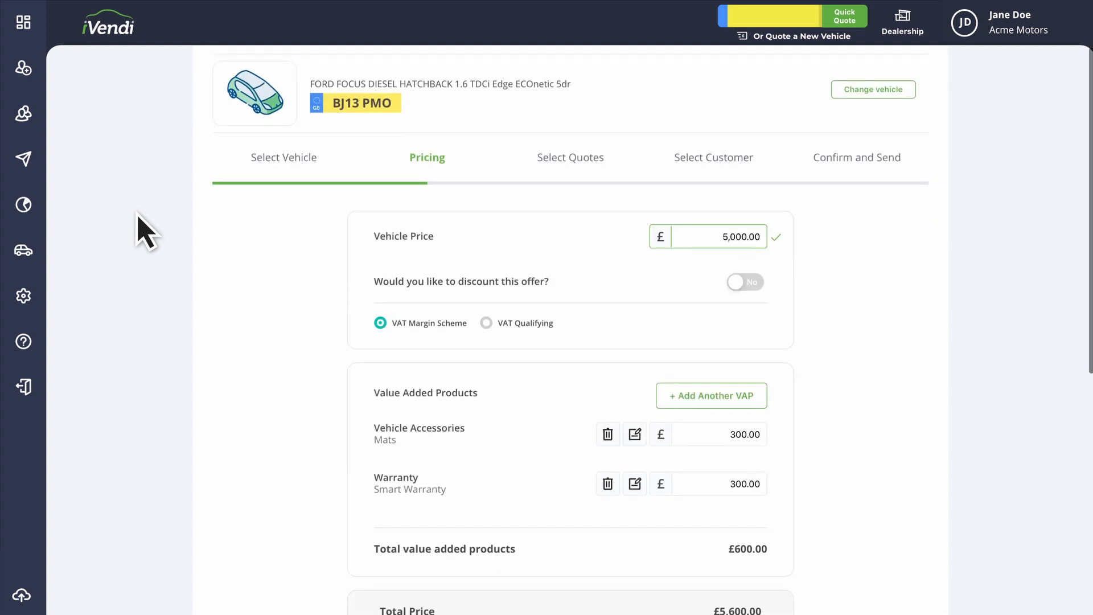
scroll(145, 231, "down", 1)
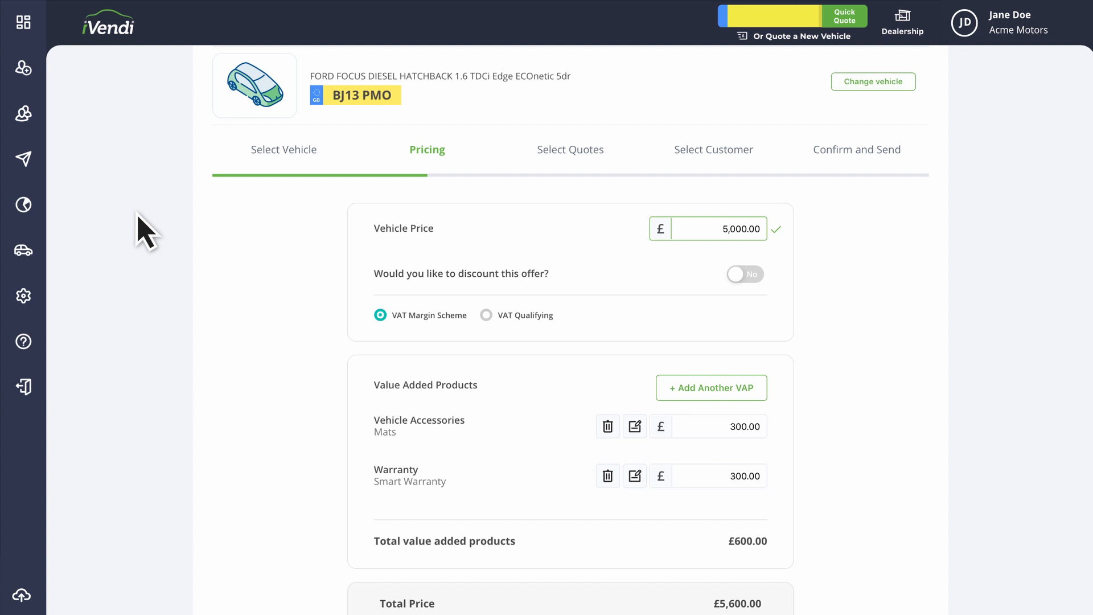
- Add the Paint/Fabric Protection product "Fabric Protection | 1 year cover" to the deal at a price of £100.00
left_click(757, 393)
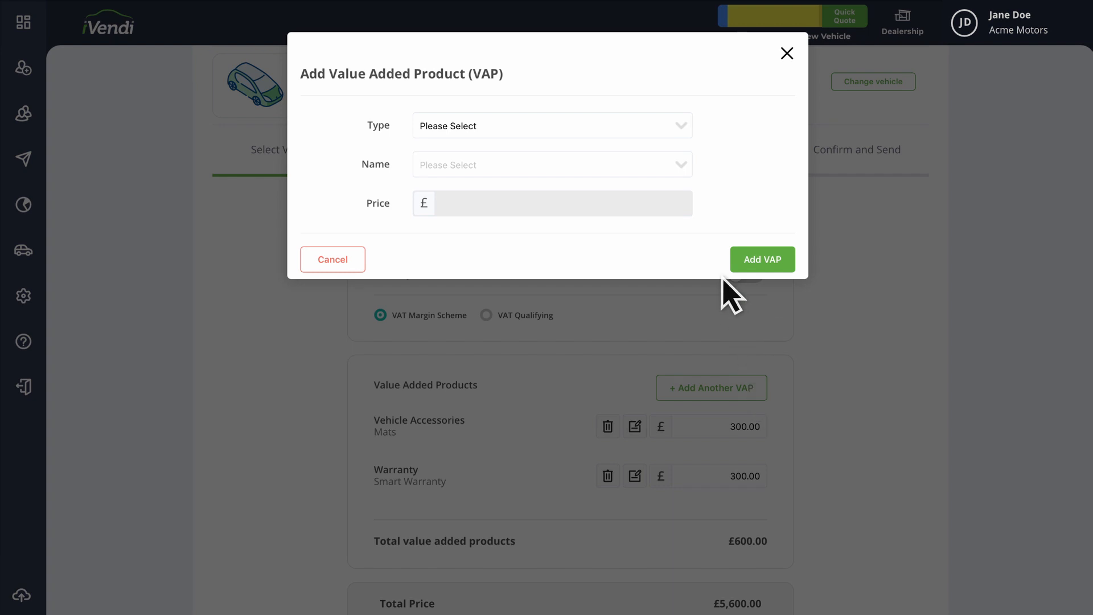
left_click(682, 133)
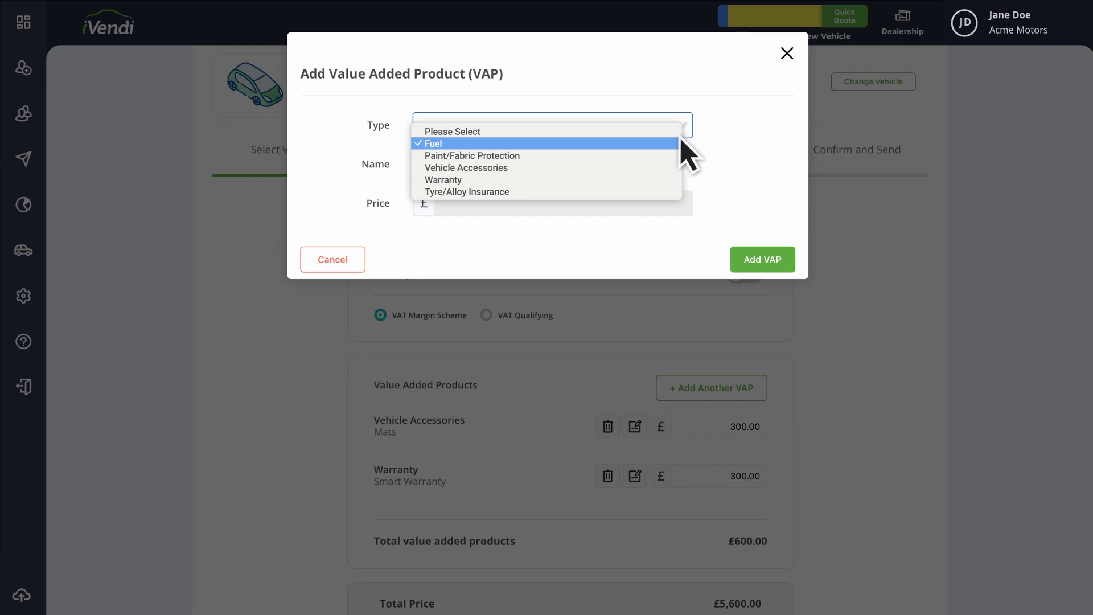
left_click(681, 158)
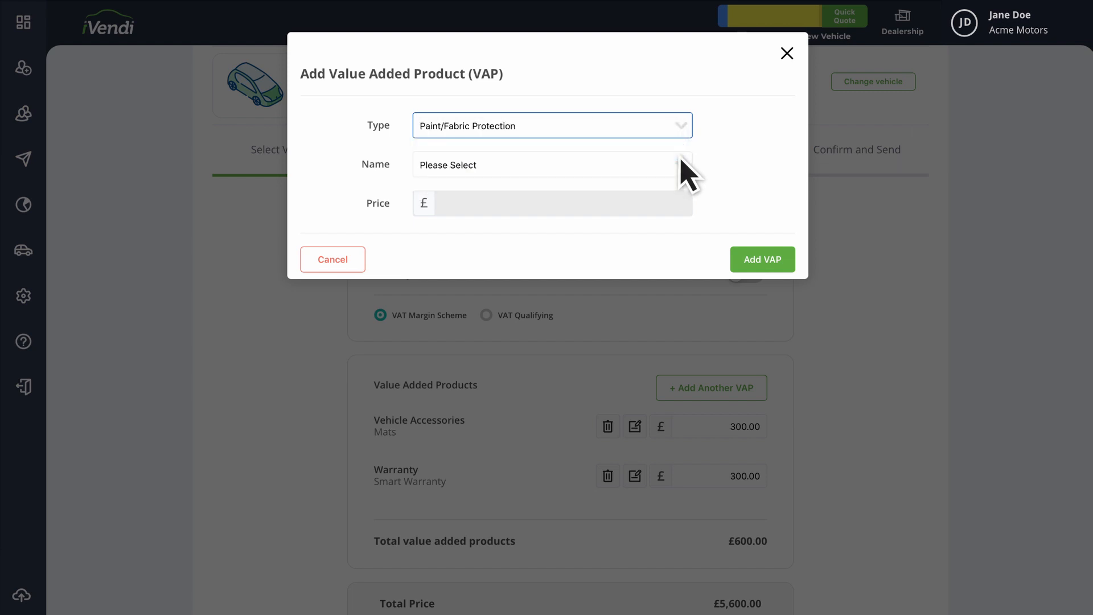
left_click(680, 173)
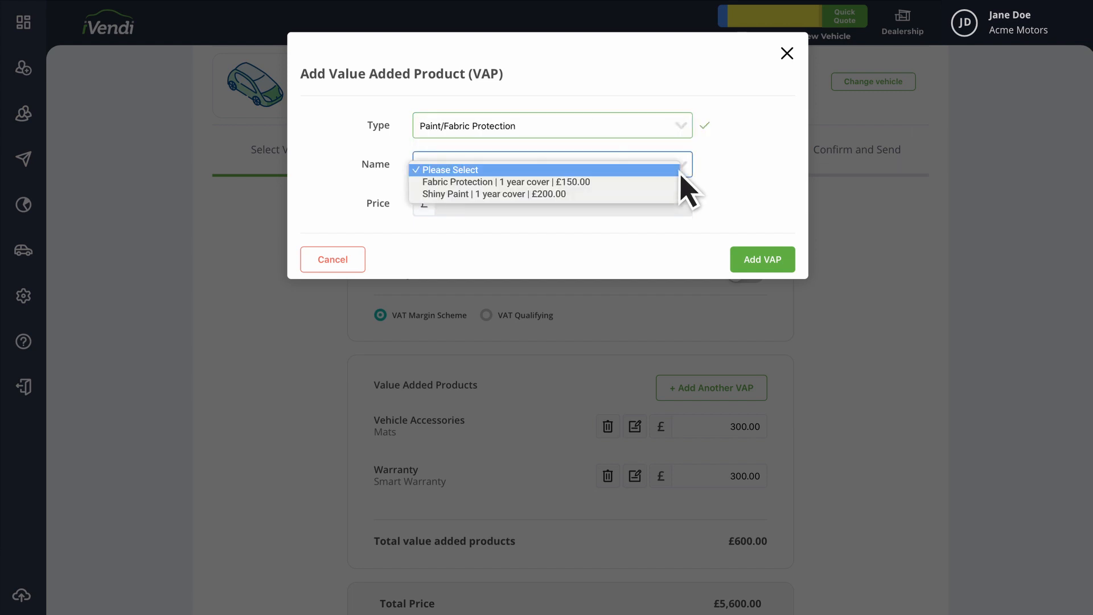
left_click(669, 182)
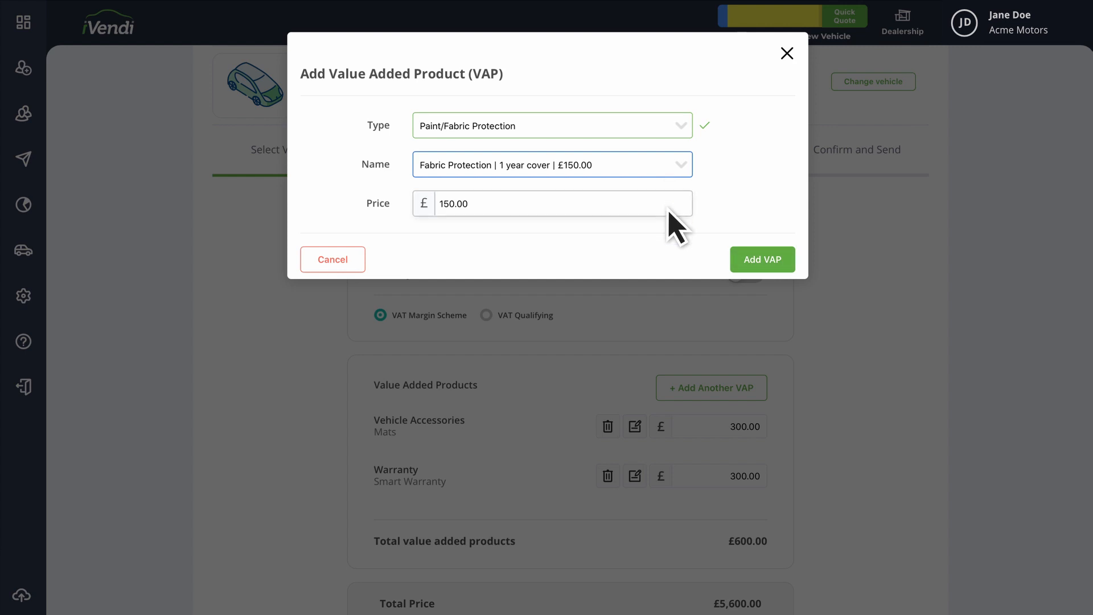
key("Tab")
type("100")
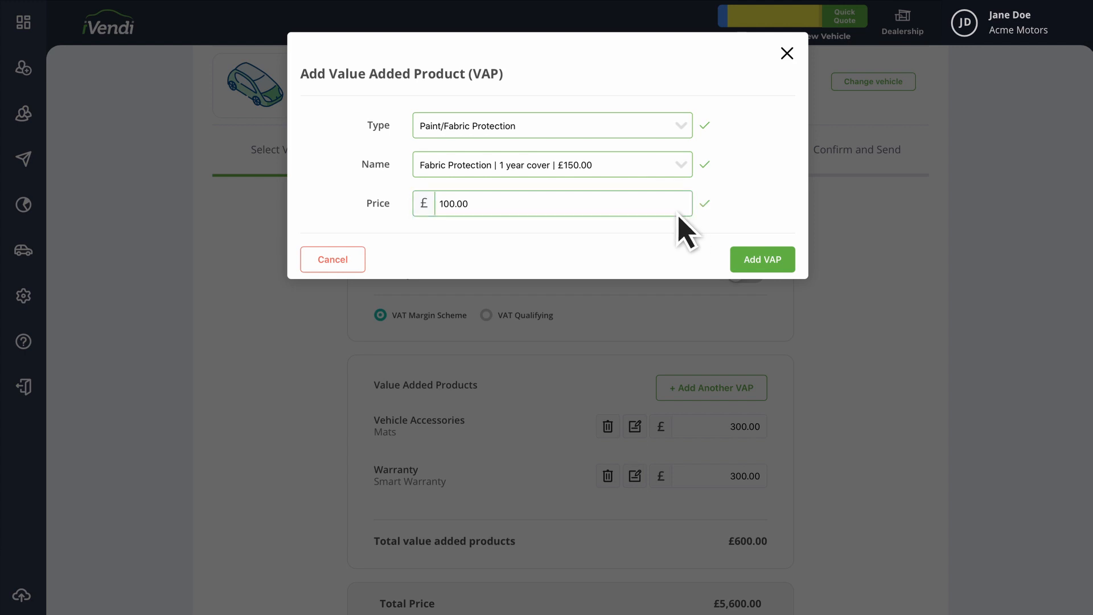
left_click(784, 267)
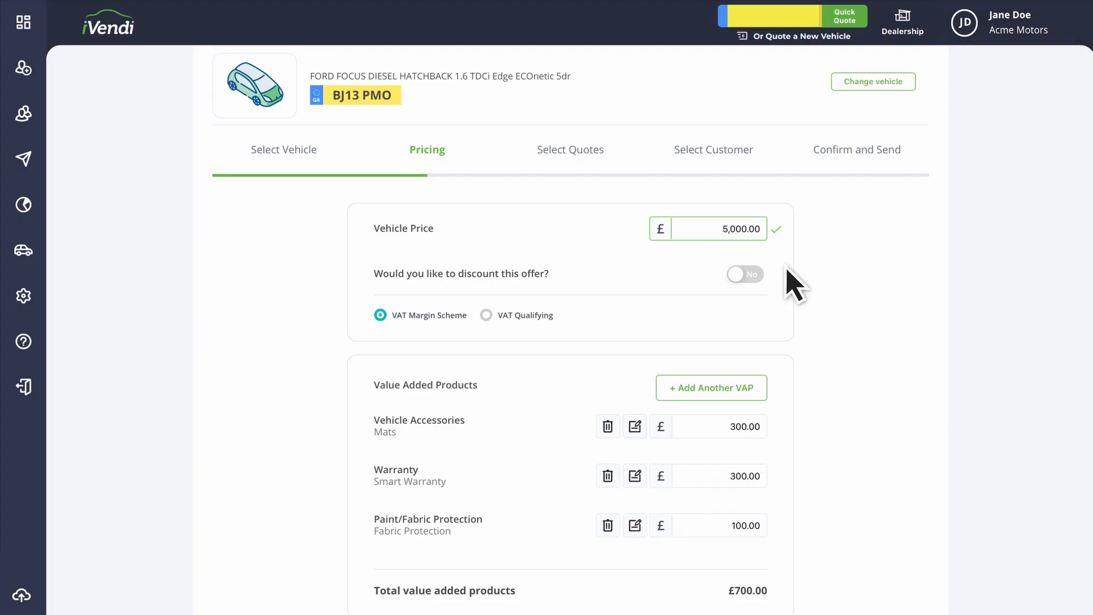
- Set the Fabric Protection price in the deal to £150.00
scroll(788, 268, "down", 2)
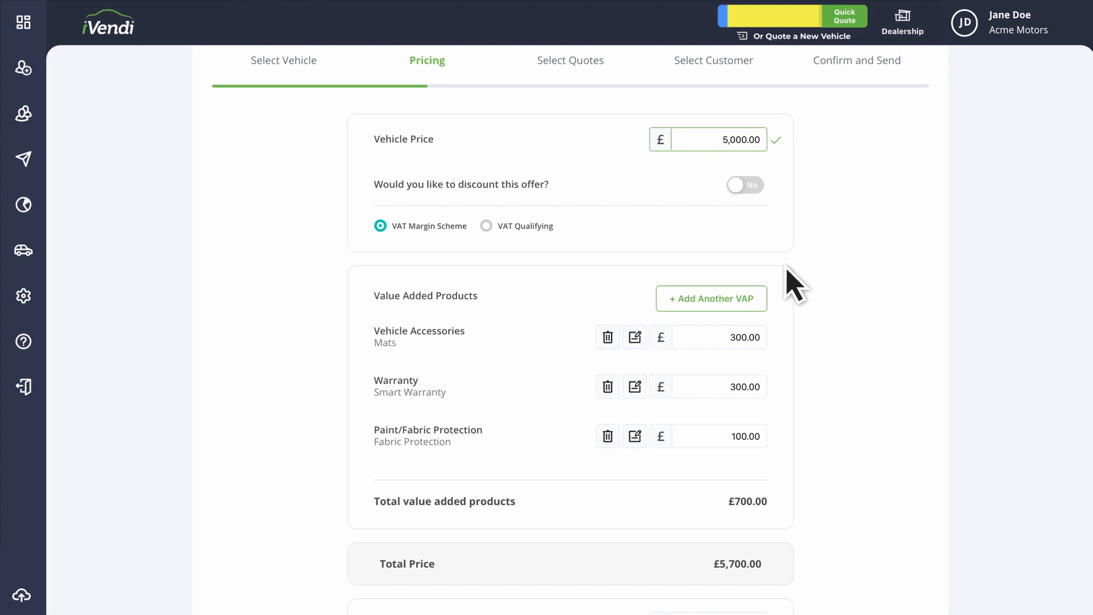
left_click(763, 445)
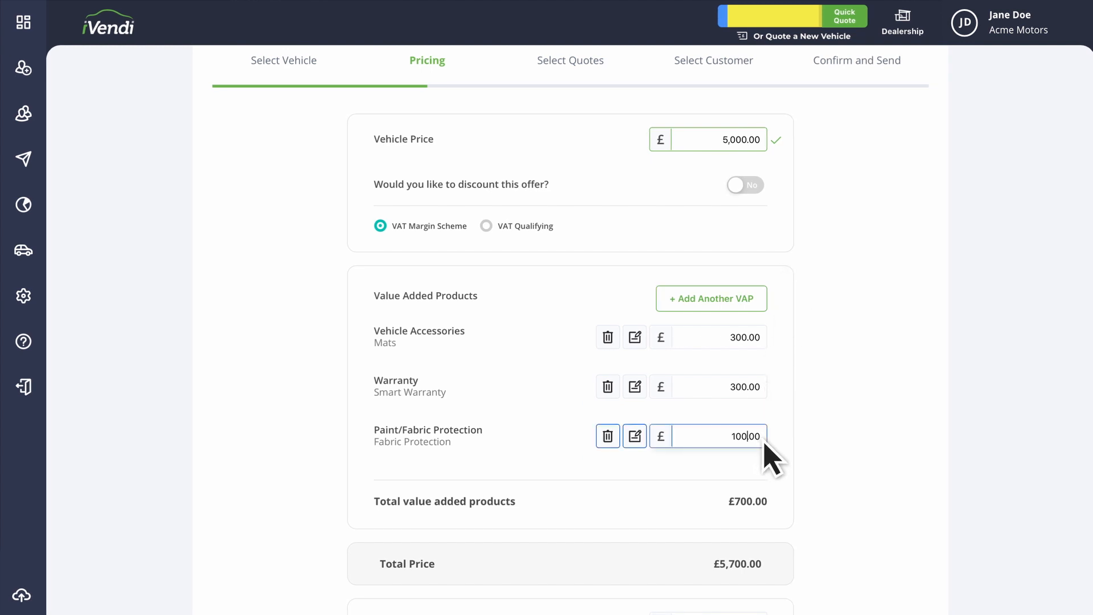
key("BackSpace")
key("BackSpace")
type("50")
left_click(779, 452)
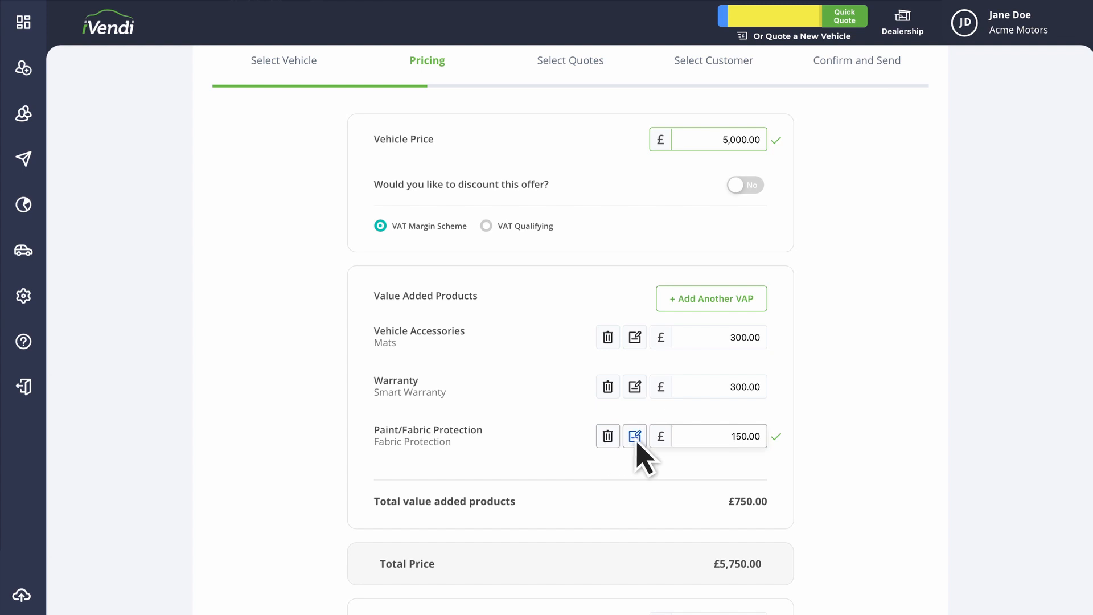
- Replace Fabric Protection in the deal with "Shiny Paint | 1 year cover | £200.00"
left_click(633, 438)
left_click(686, 174)
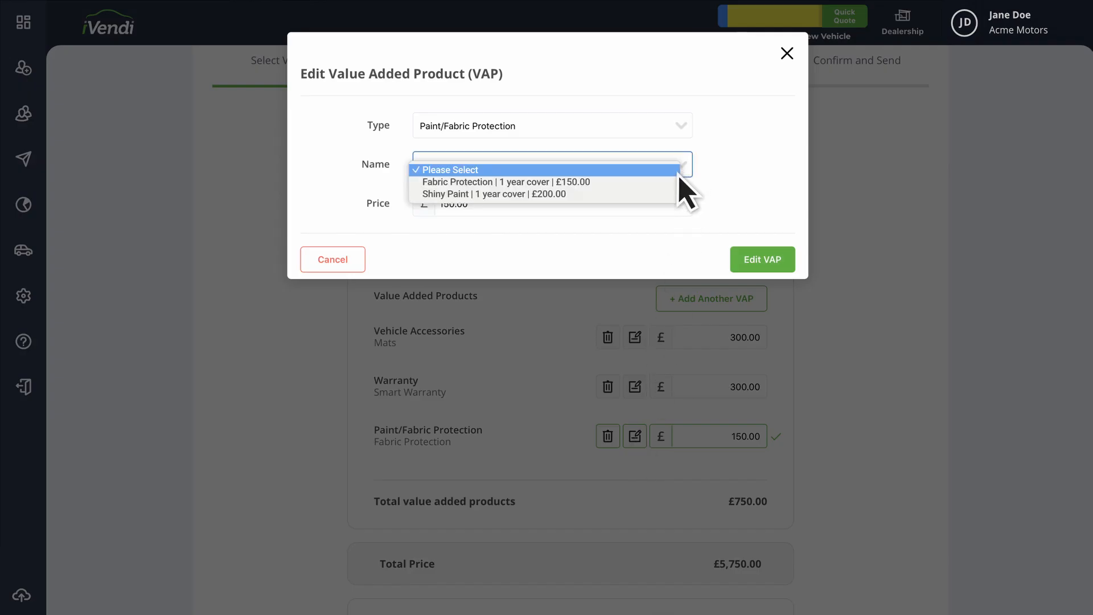
left_click(658, 182)
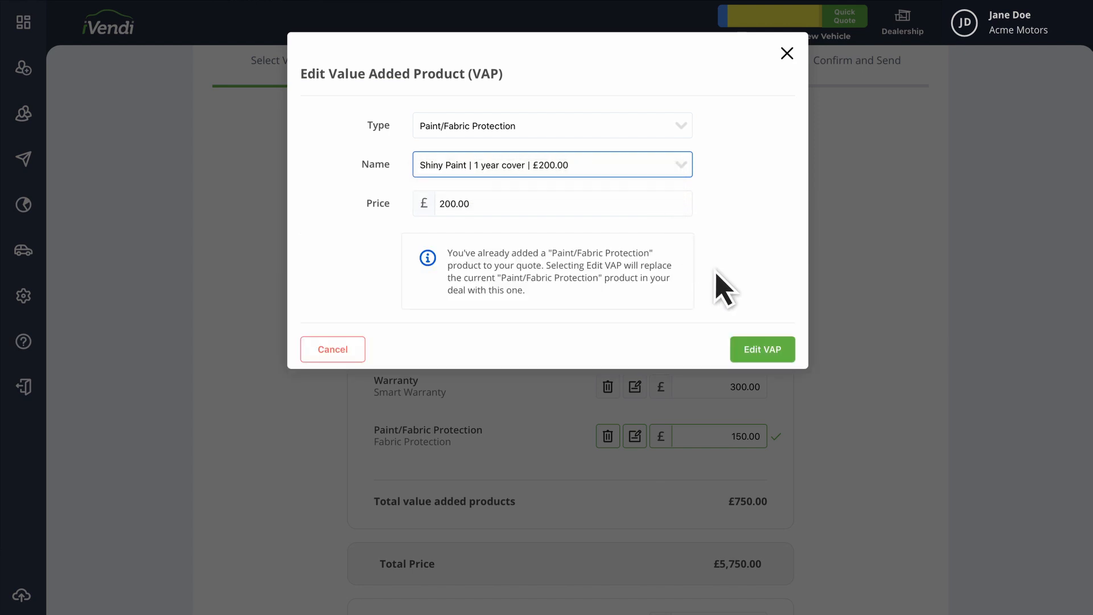
left_click(778, 350)
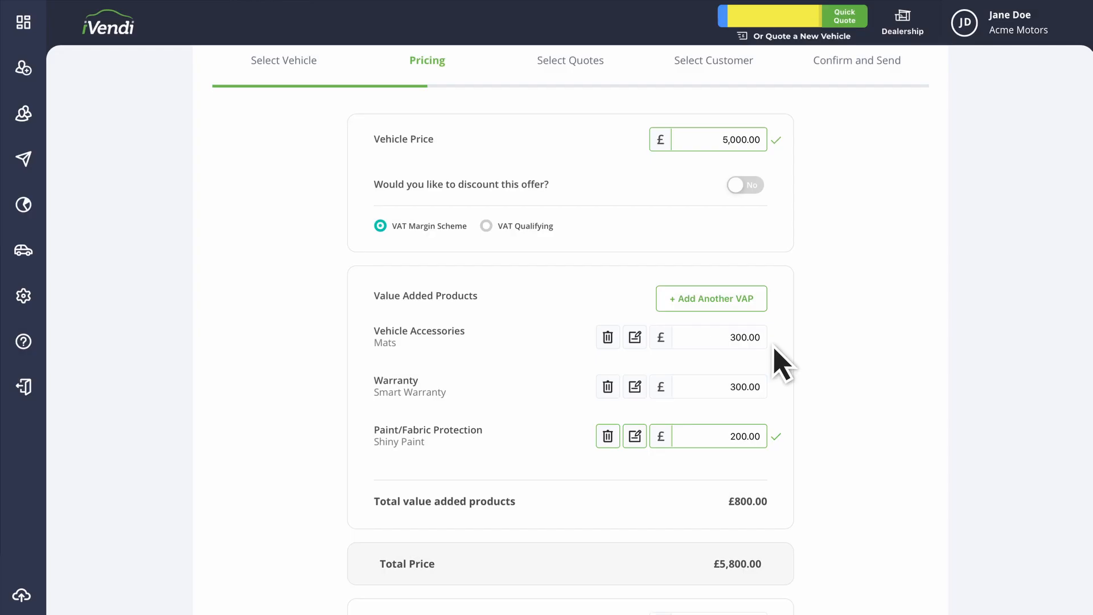